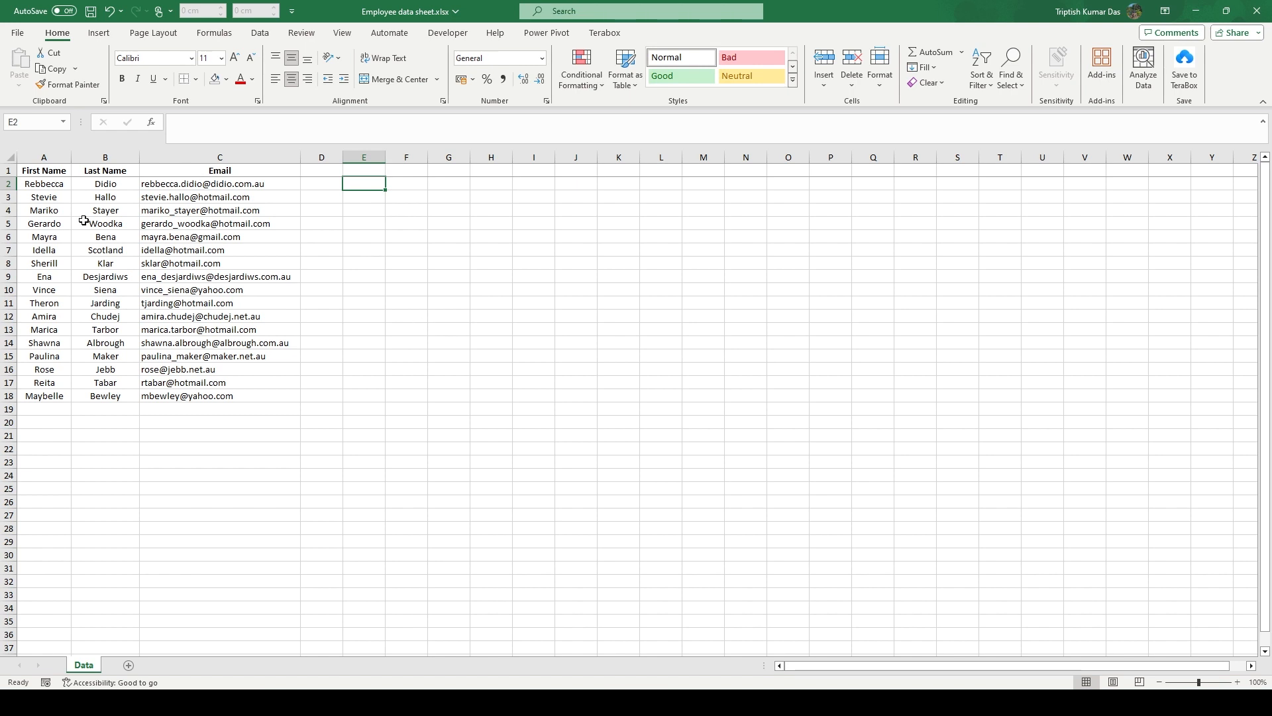
Review the First Name, Last Name and Email columns and the emails in C2 to C5
{"action": "left_click", "coordinate": [45, 157]}
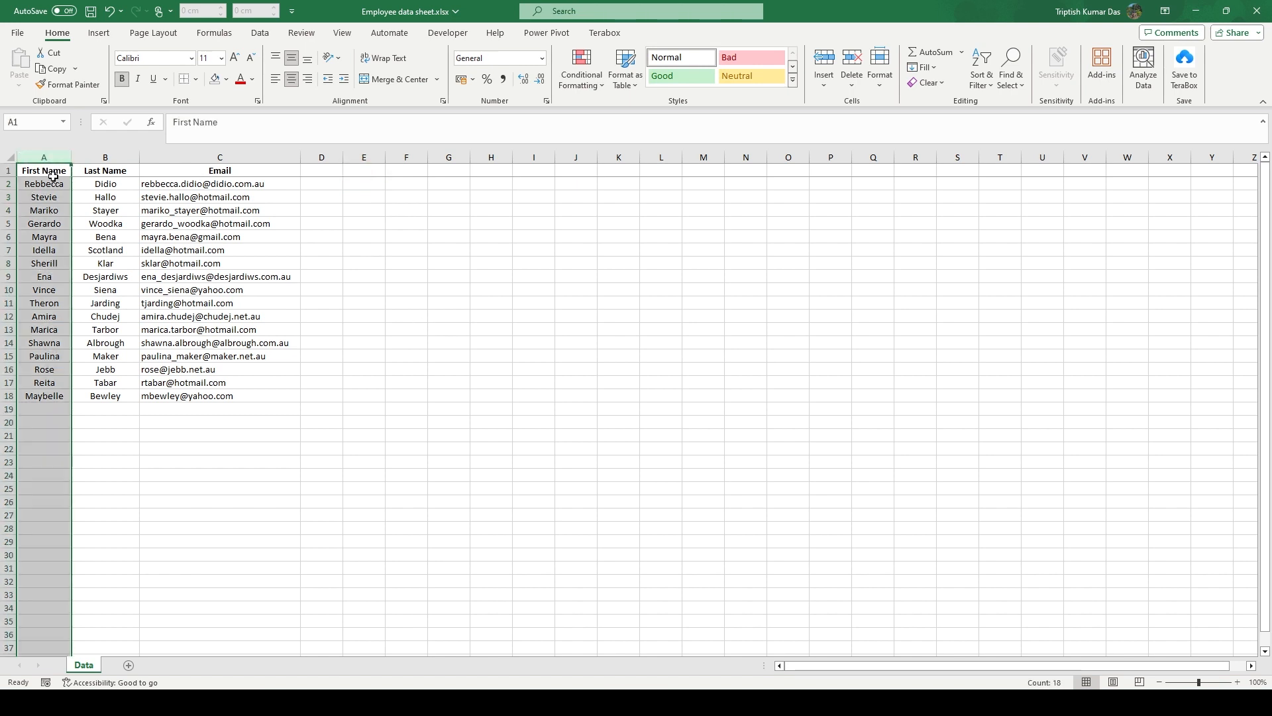
{"action": "left_click", "coordinate": [118, 157]}
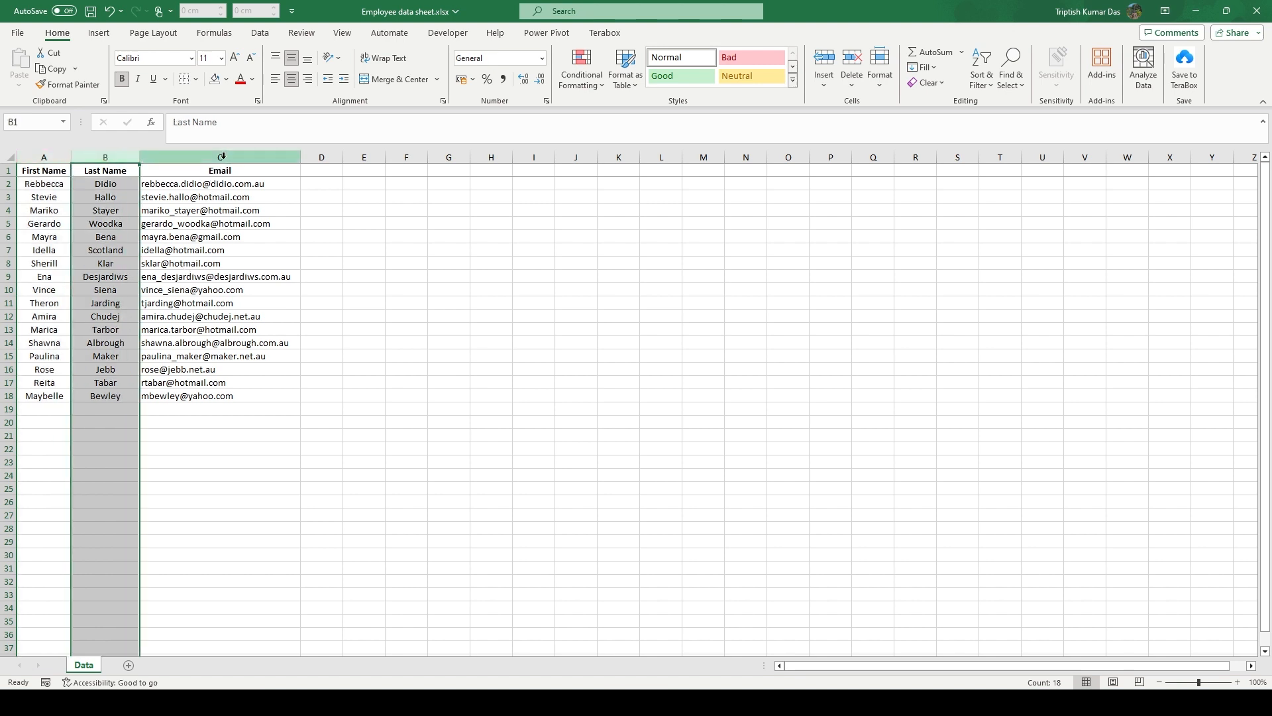
{"action": "left_click", "coordinate": [218, 157]}
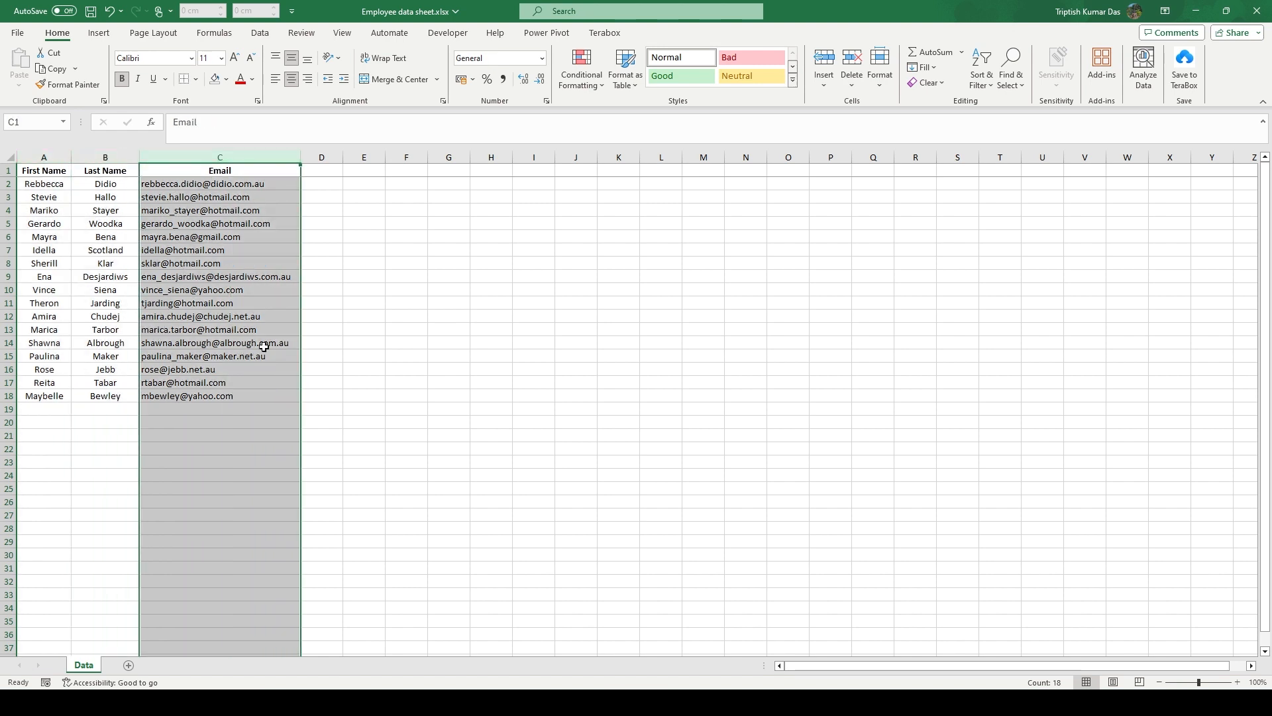
{"action": "left_click", "coordinate": [362, 291]}
{"action": "left_click", "coordinate": [381, 185]}
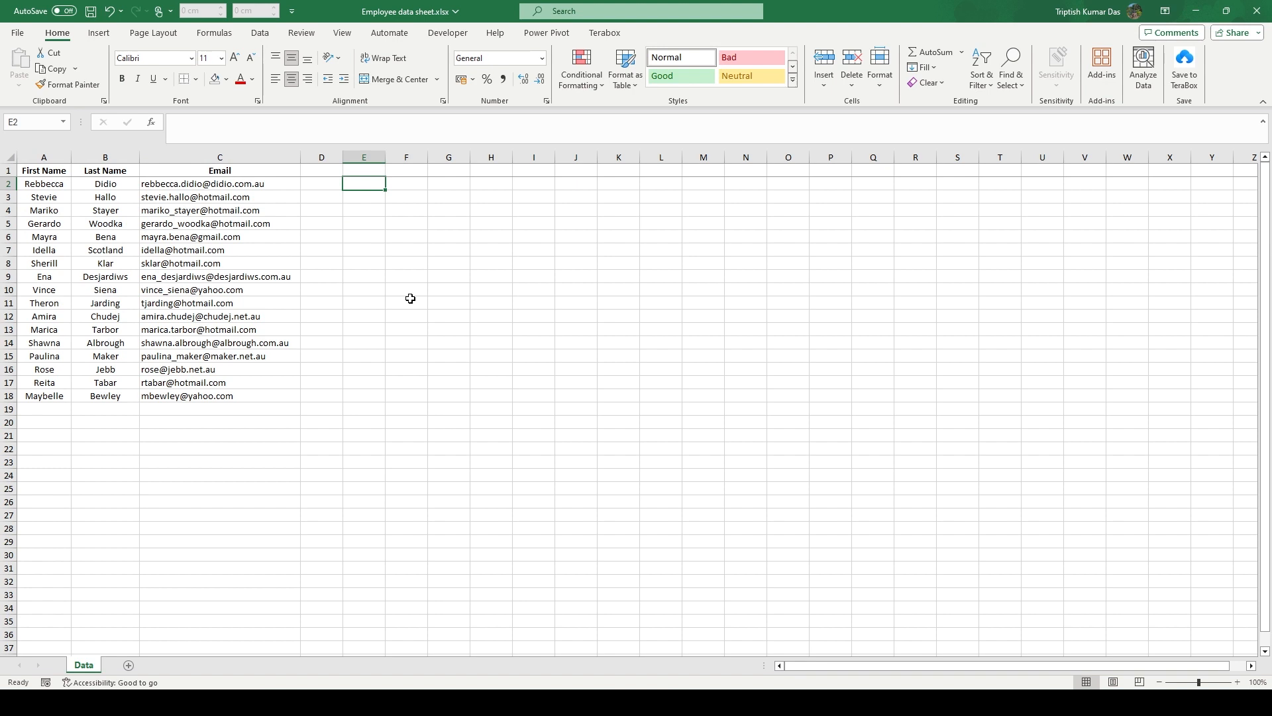
{"action": "left_click", "coordinate": [190, 184]}
{"action": "left_click", "coordinate": [191, 199]}
{"action": "left_click", "coordinate": [191, 211]}
{"action": "left_click", "coordinate": [191, 223]}
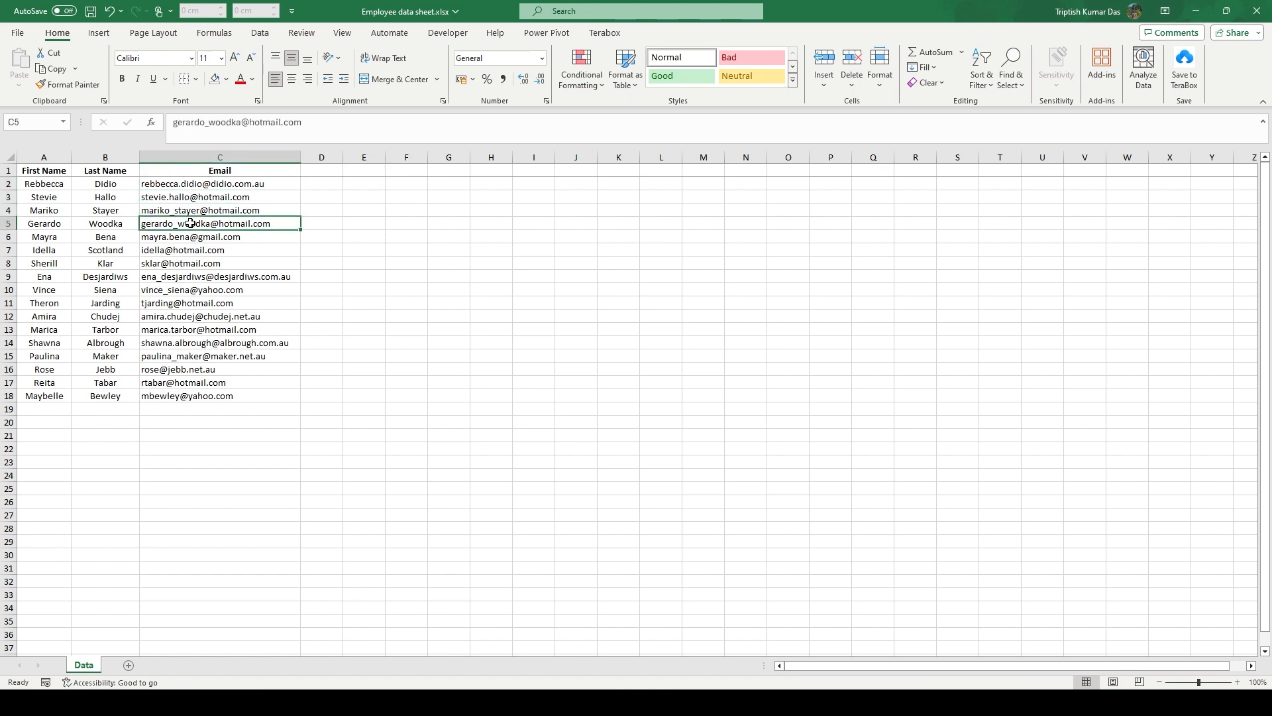
{"action": "left_click", "coordinate": [371, 187]}
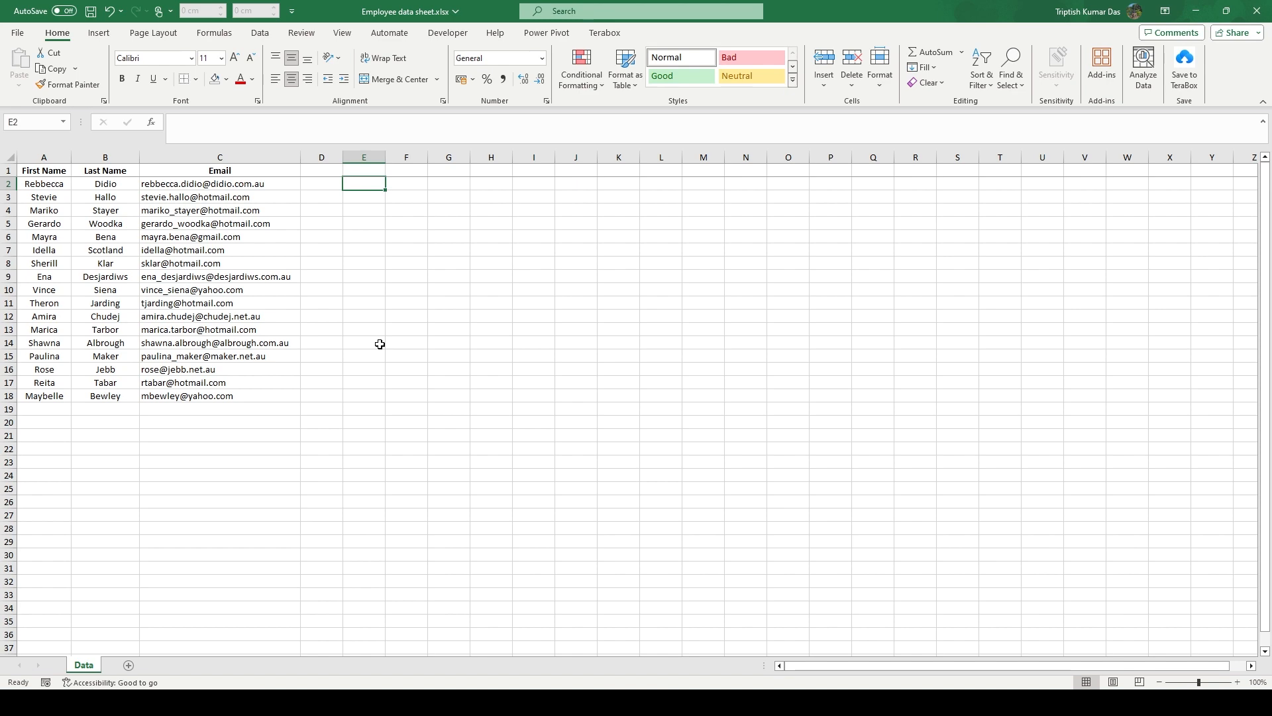
Enter =LEFT(C2,5) in E2 to return the first five characters of the first email
{"action": "type", "text": "="}
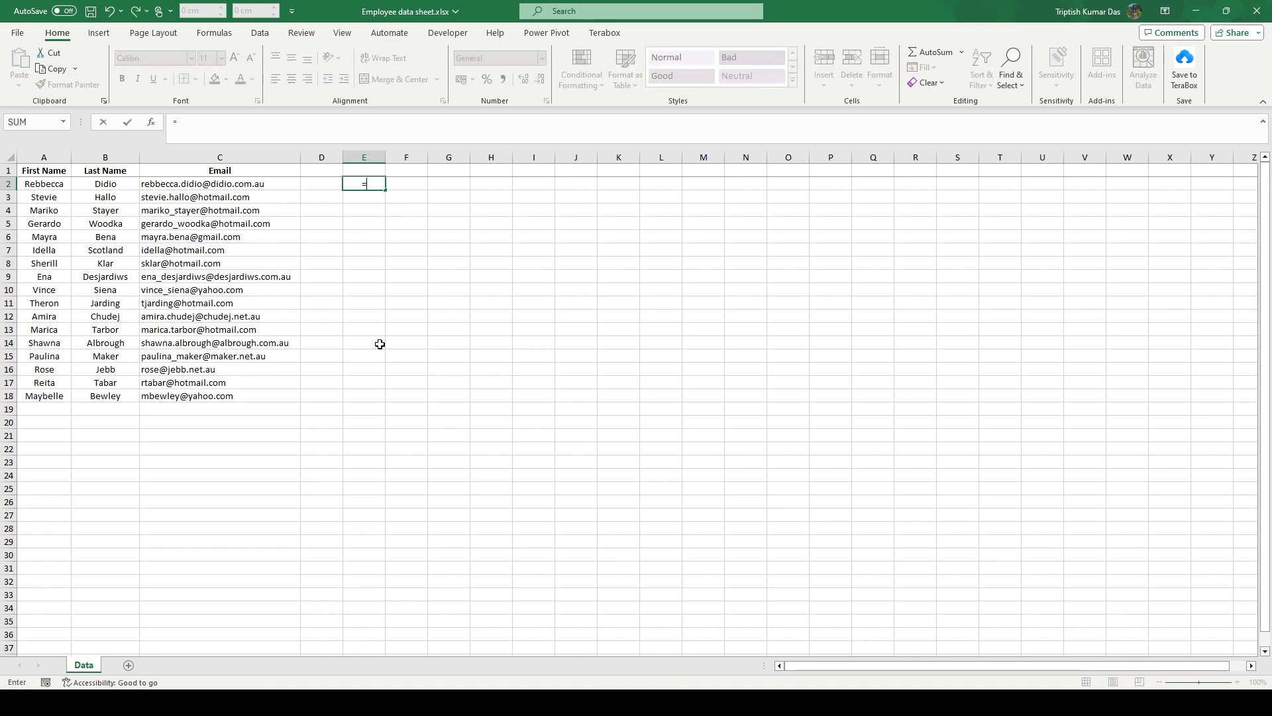
{"action": "type", "text": "left("}
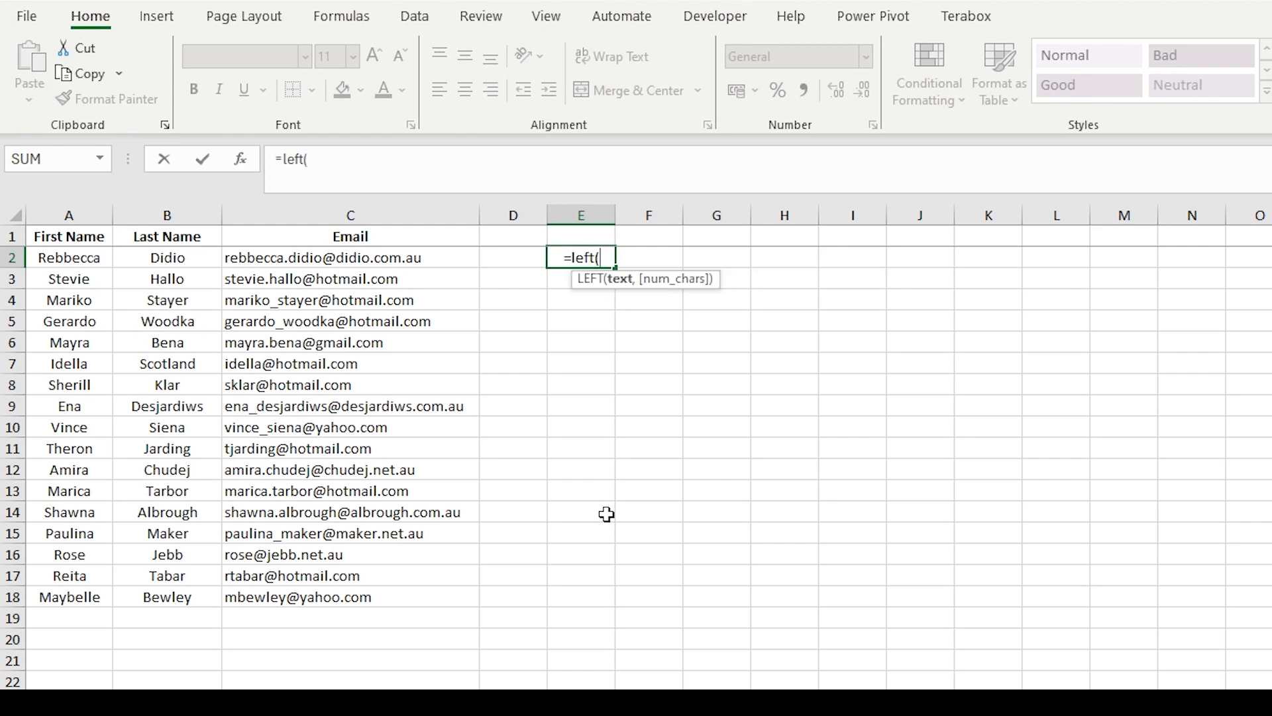
{"action": "left_click", "coordinate": [421, 171]}
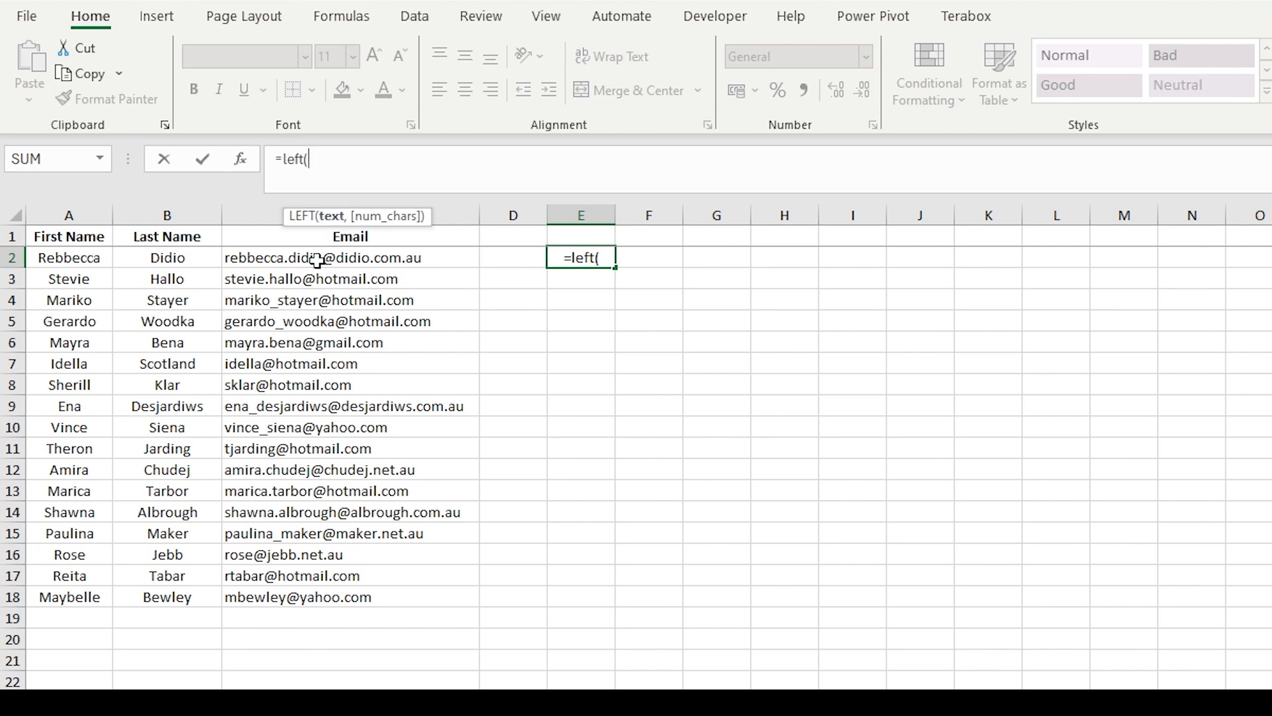
{"action": "type", "text": "C2"}
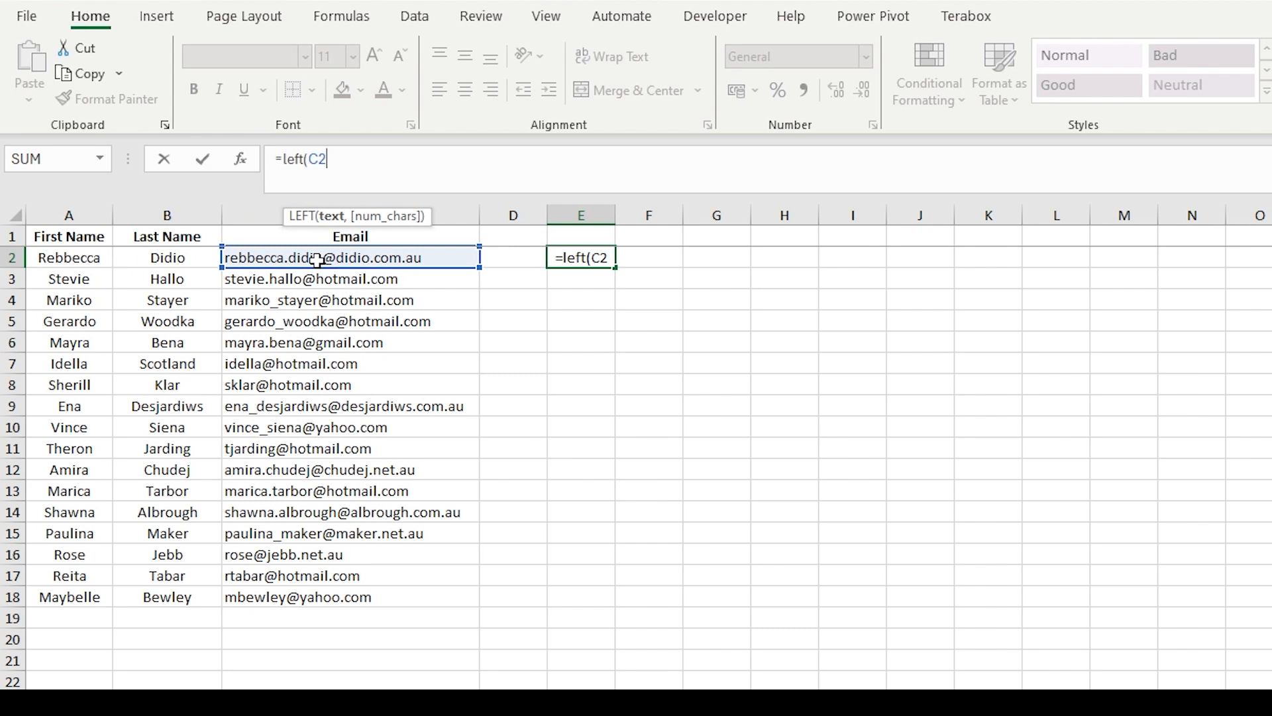
{"action": "type", "text": ","}
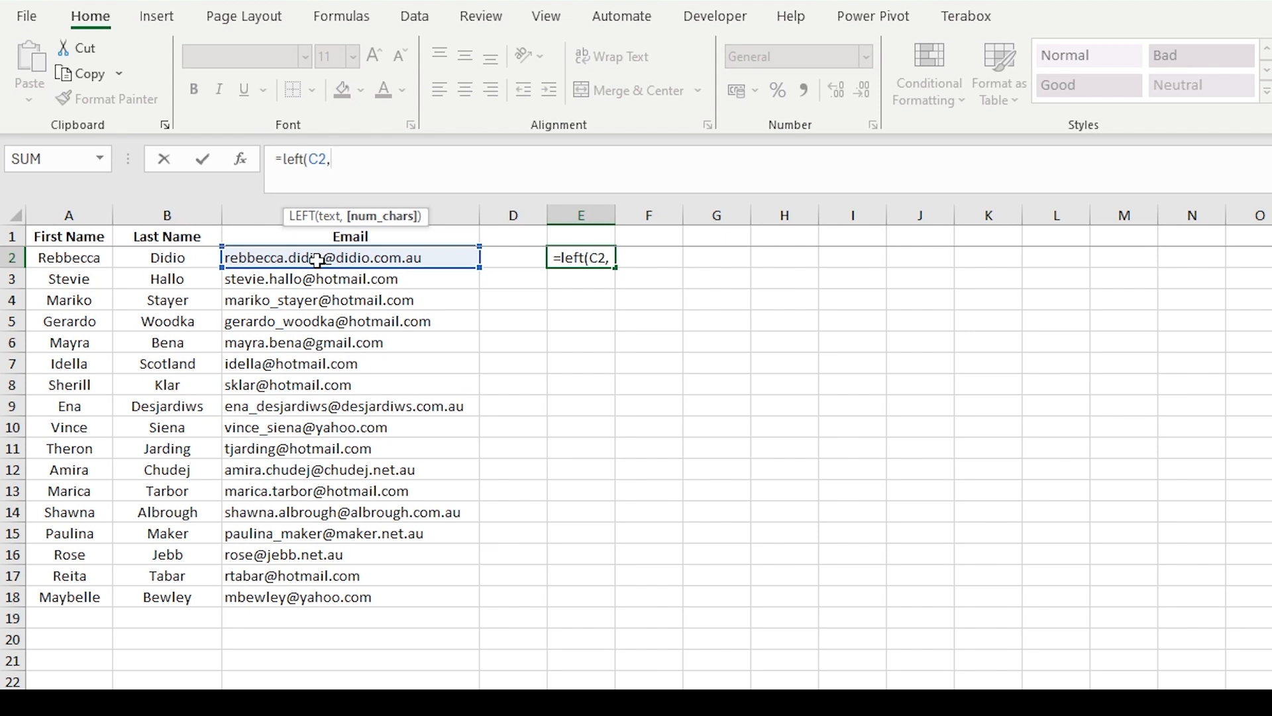
{"action": "type", "text": "5"}
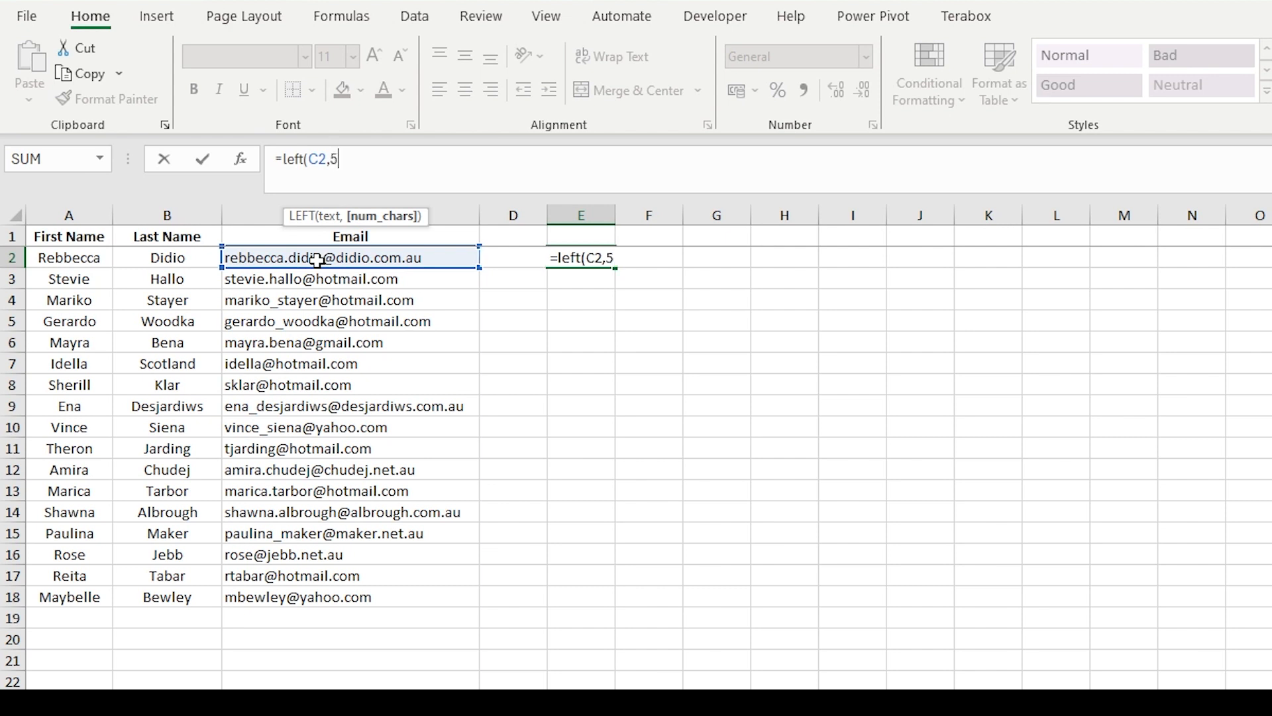
{"action": "type", "text": ")"}
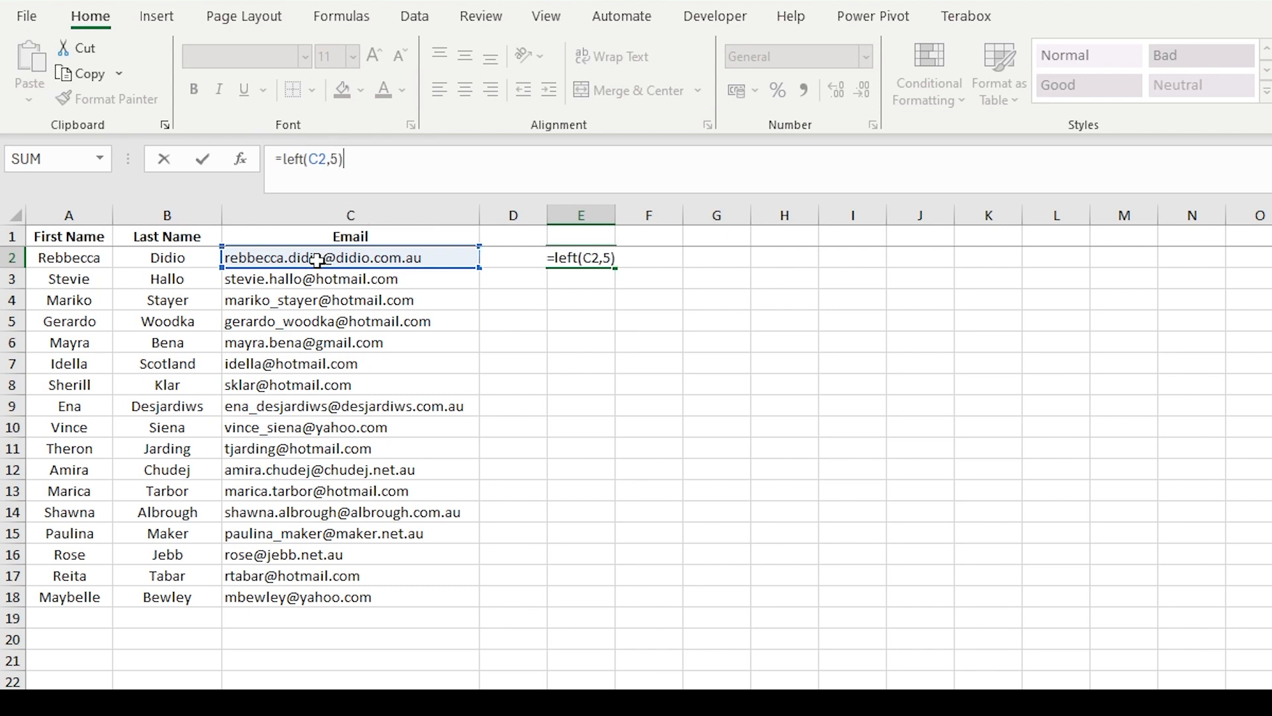
{"action": "key", "text": "Return"}
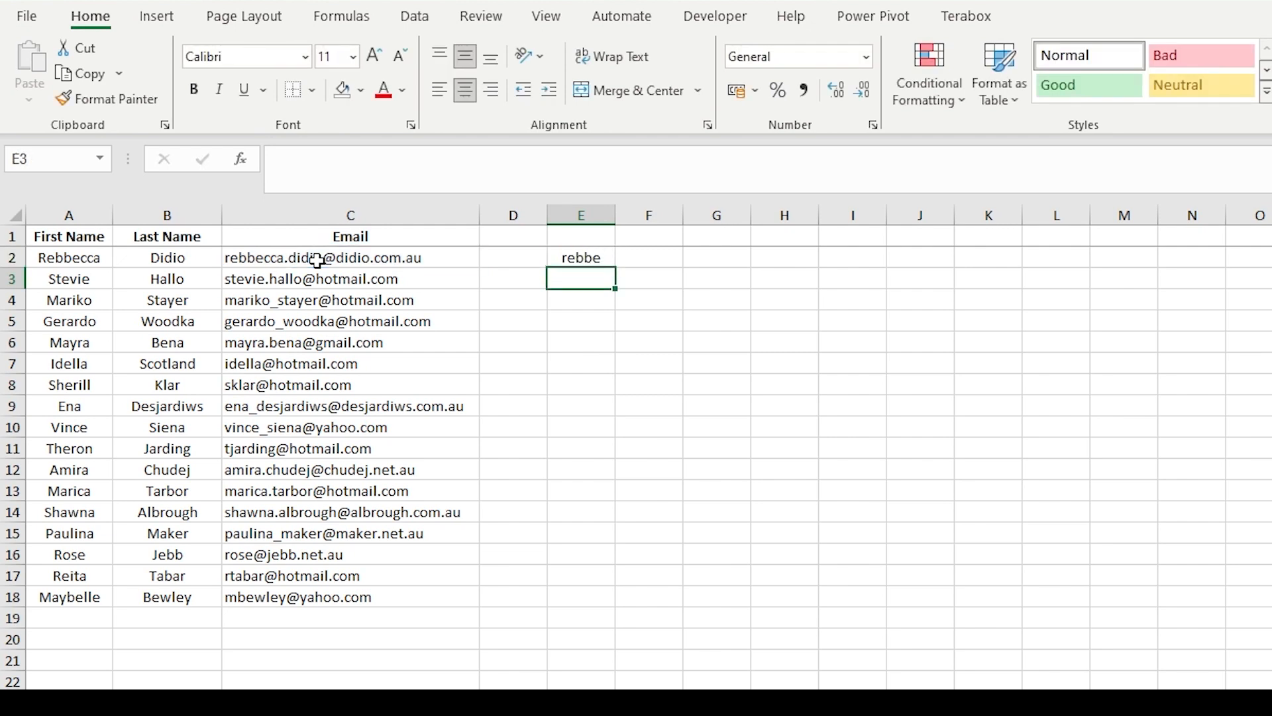
{"action": "key", "text": "Up"}
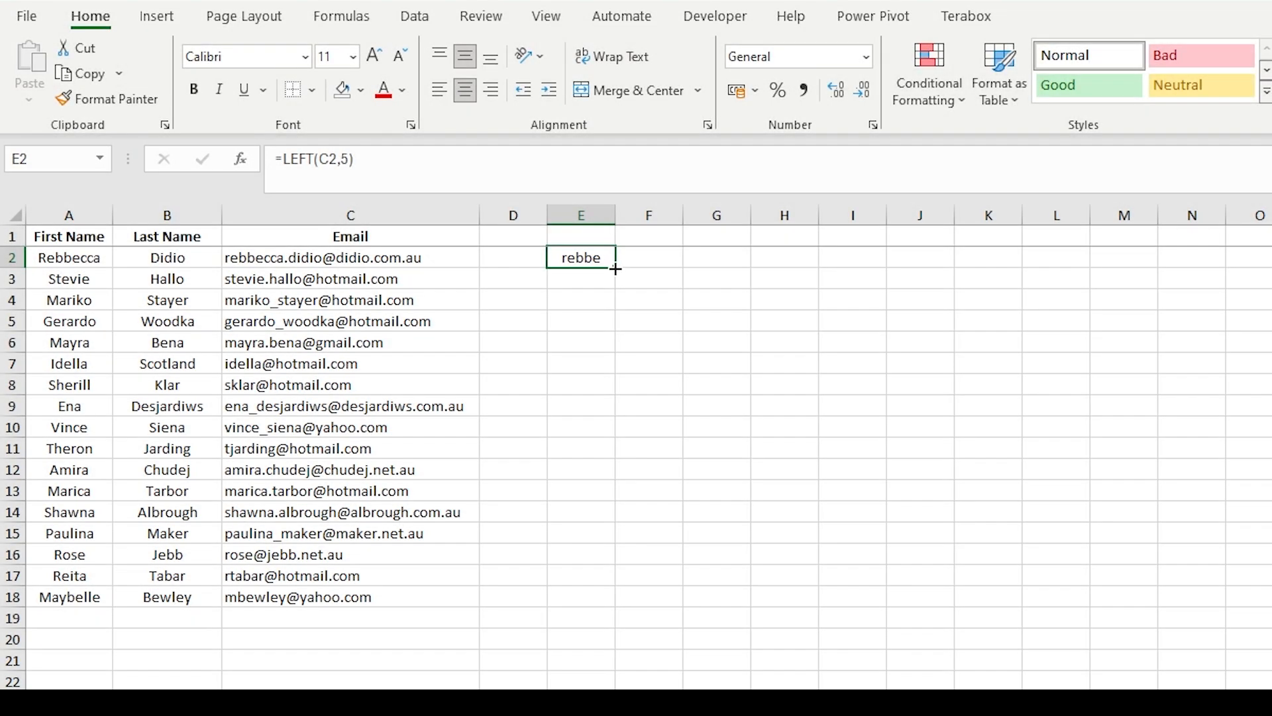
Fill the LEFT formula from E2 down to E18 and widen column E
{"action": "left_click_drag", "start_coordinate": [616, 267], "coordinate": [591, 595]}
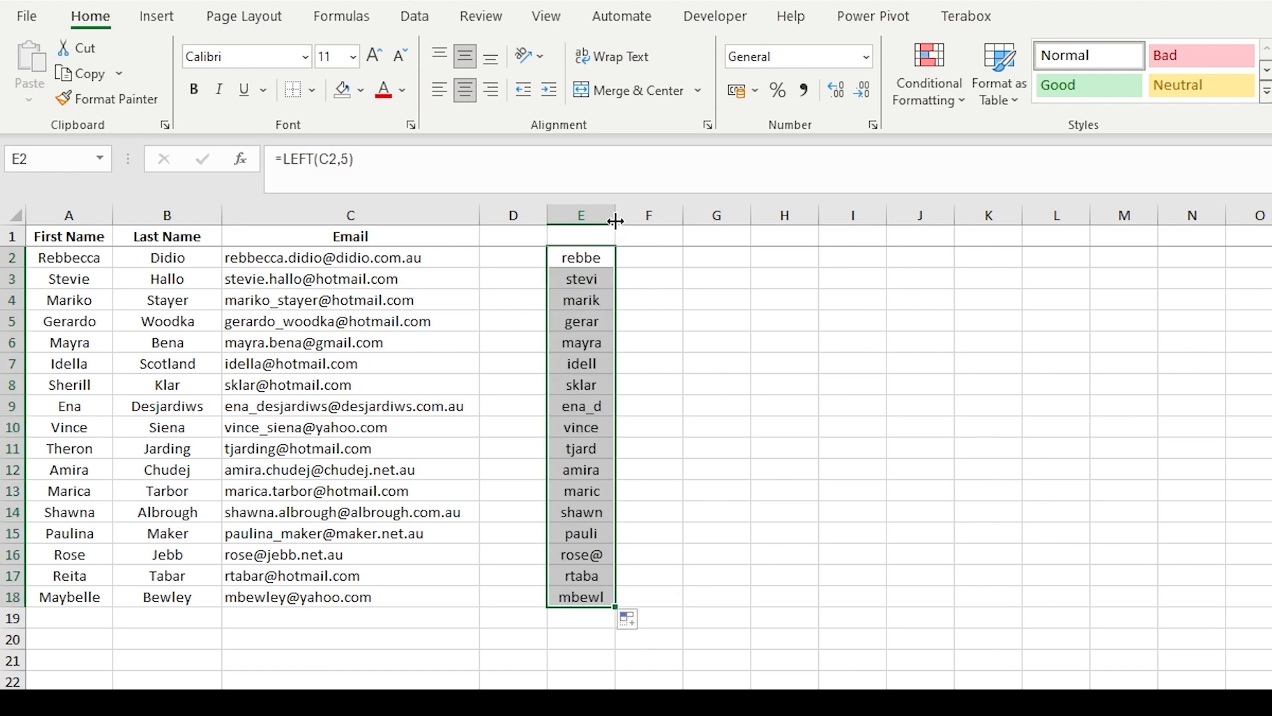
{"action": "left_click_drag", "start_coordinate": [615, 218], "coordinate": [634, 218]}
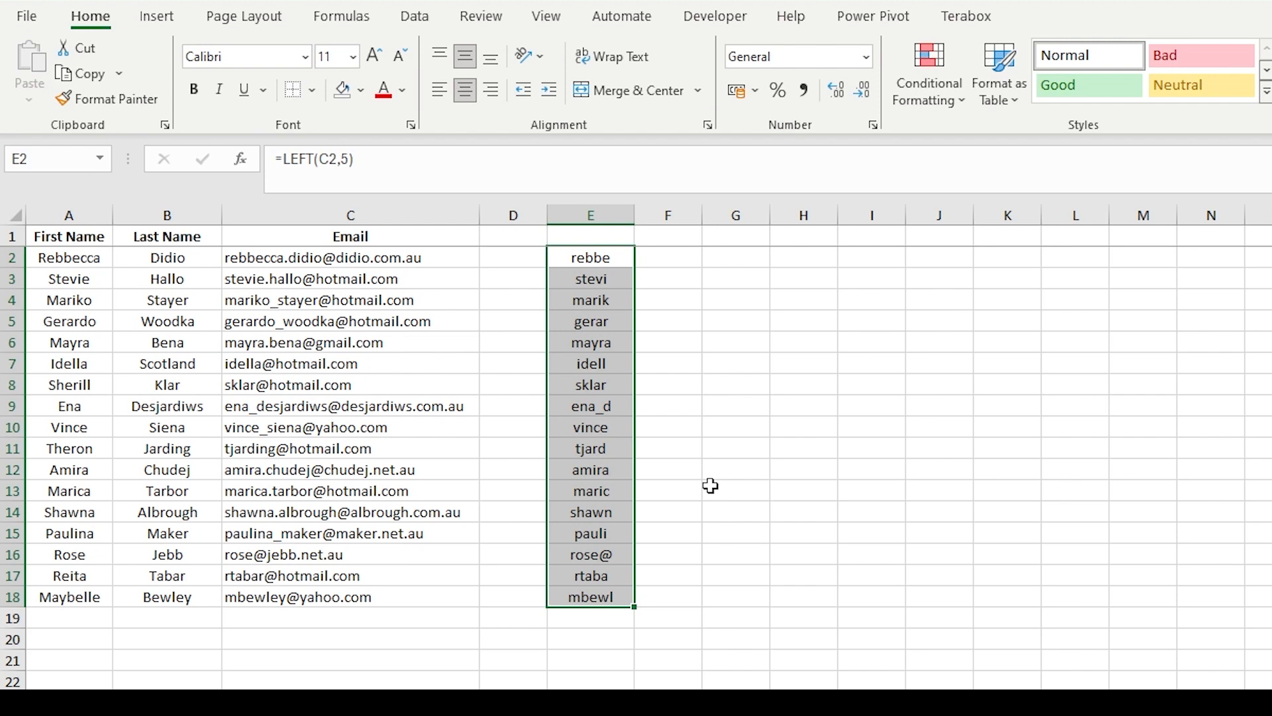
{"action": "left_click_drag", "start_coordinate": [353, 257], "coordinate": [360, 596]}
{"action": "left_click", "coordinate": [709, 255]}
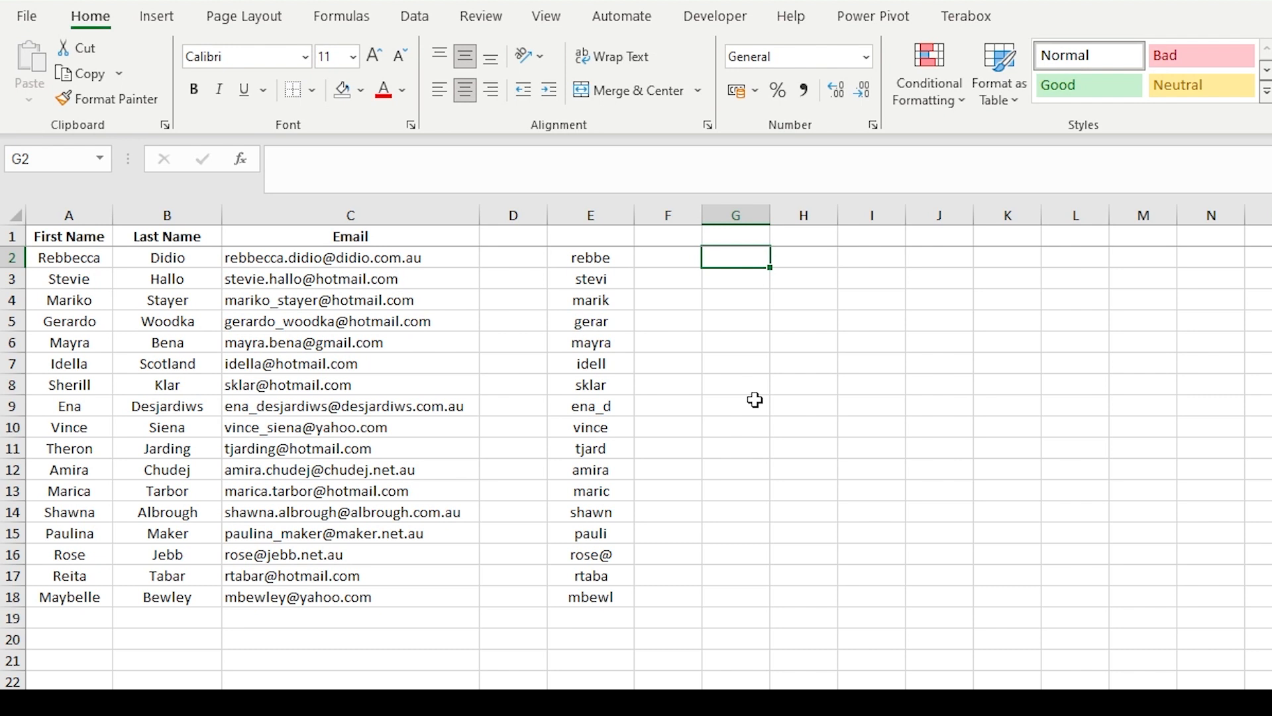
Enter =RIGHT(C2,5) in G2 so it returns 'om.au'
{"action": "type", "text": "="}
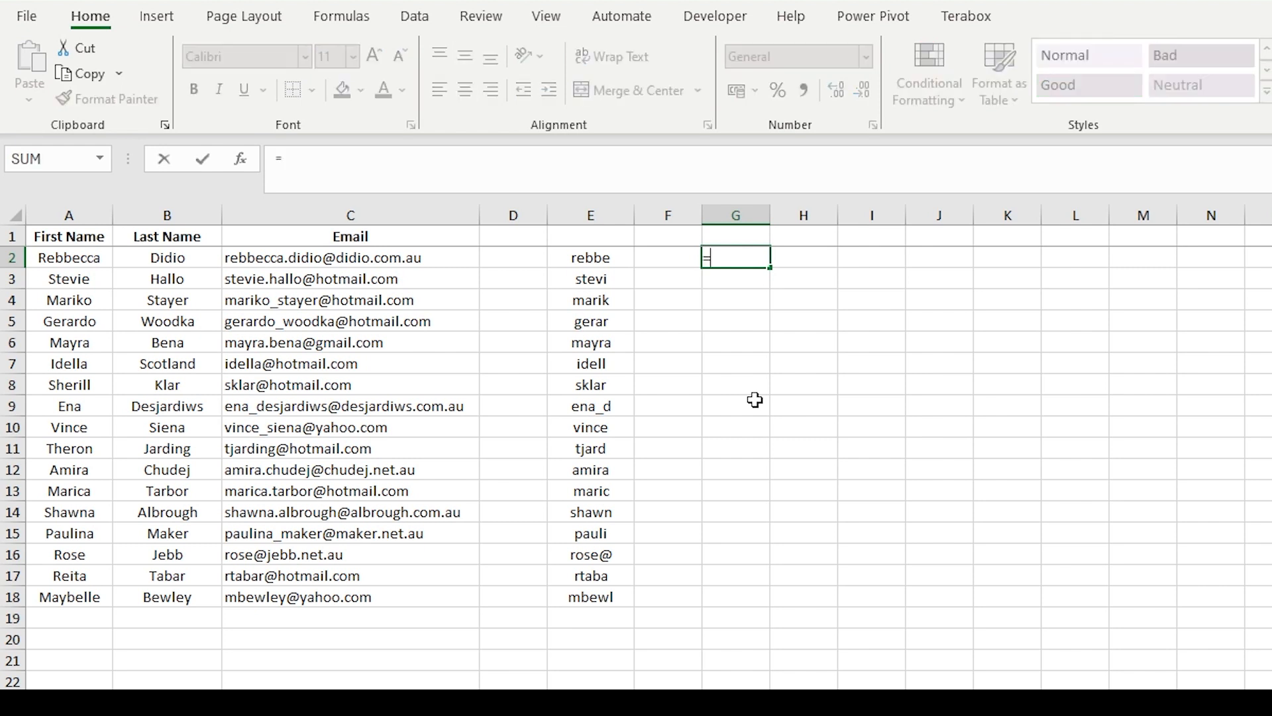
{"action": "type", "text": "right"}
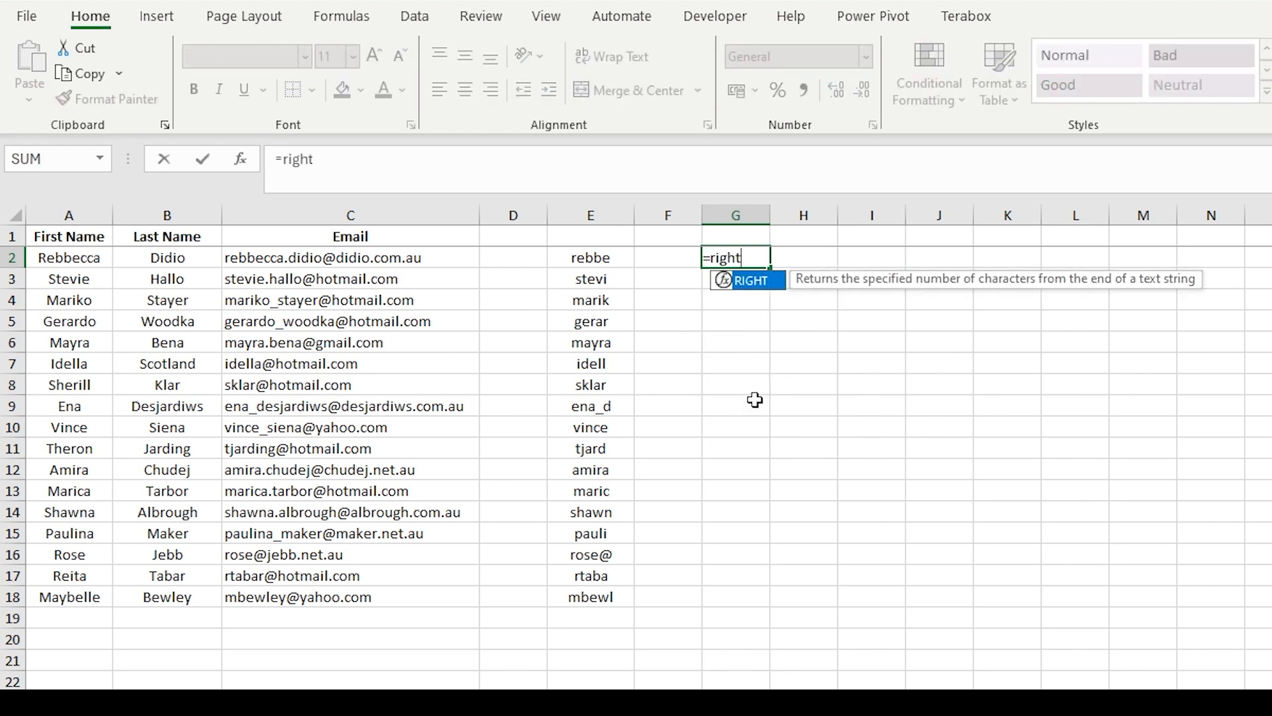
{"action": "key", "text": "Tab"}
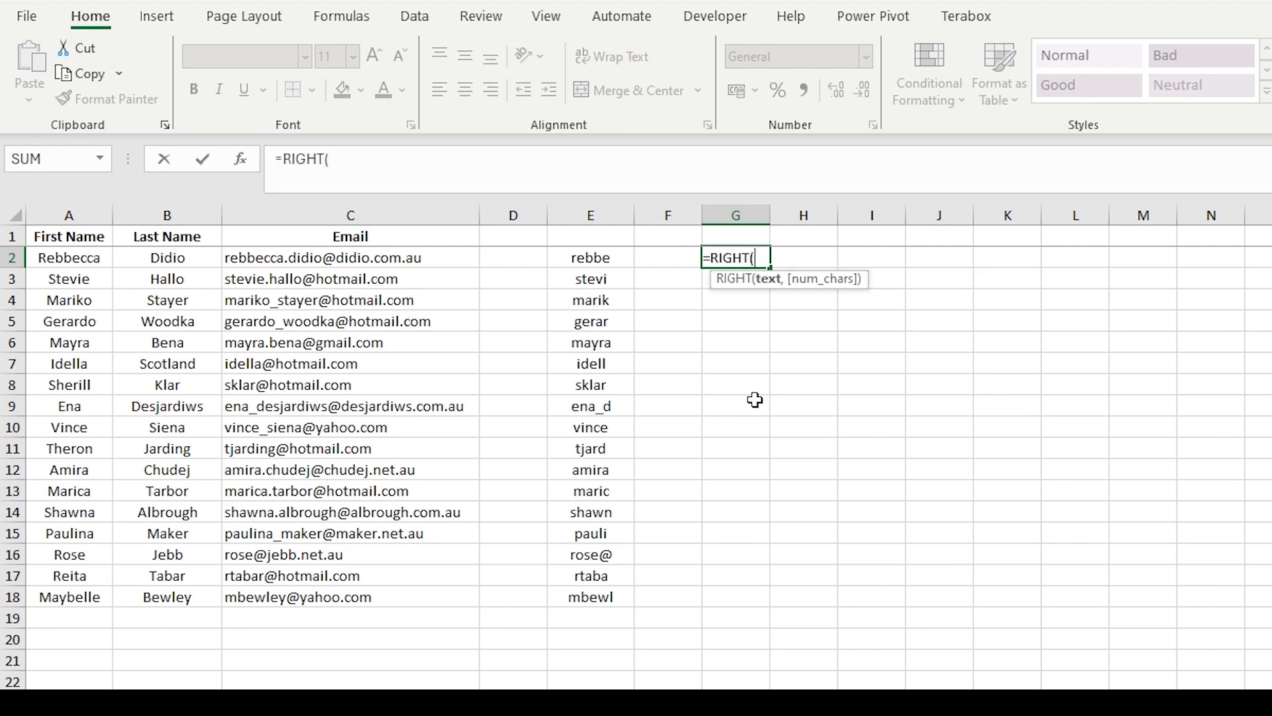
{"action": "left_click", "coordinate": [398, 161]}
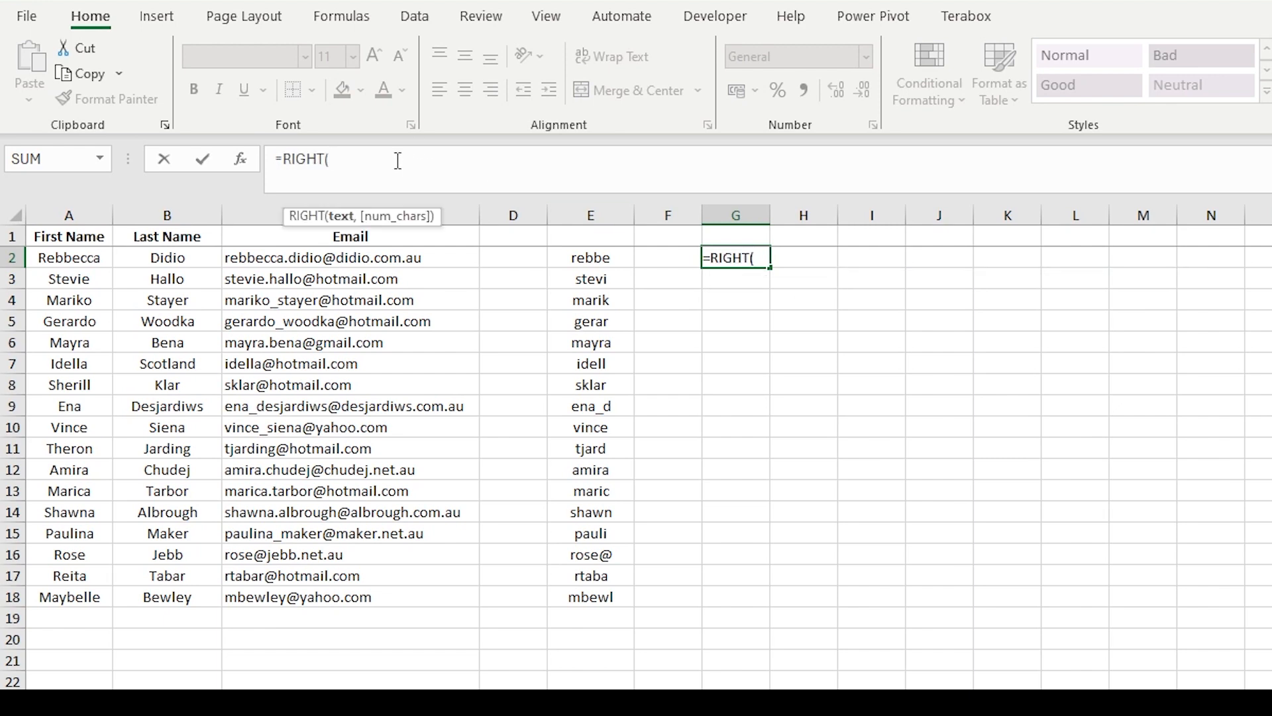
{"action": "type", "text": "C2"}
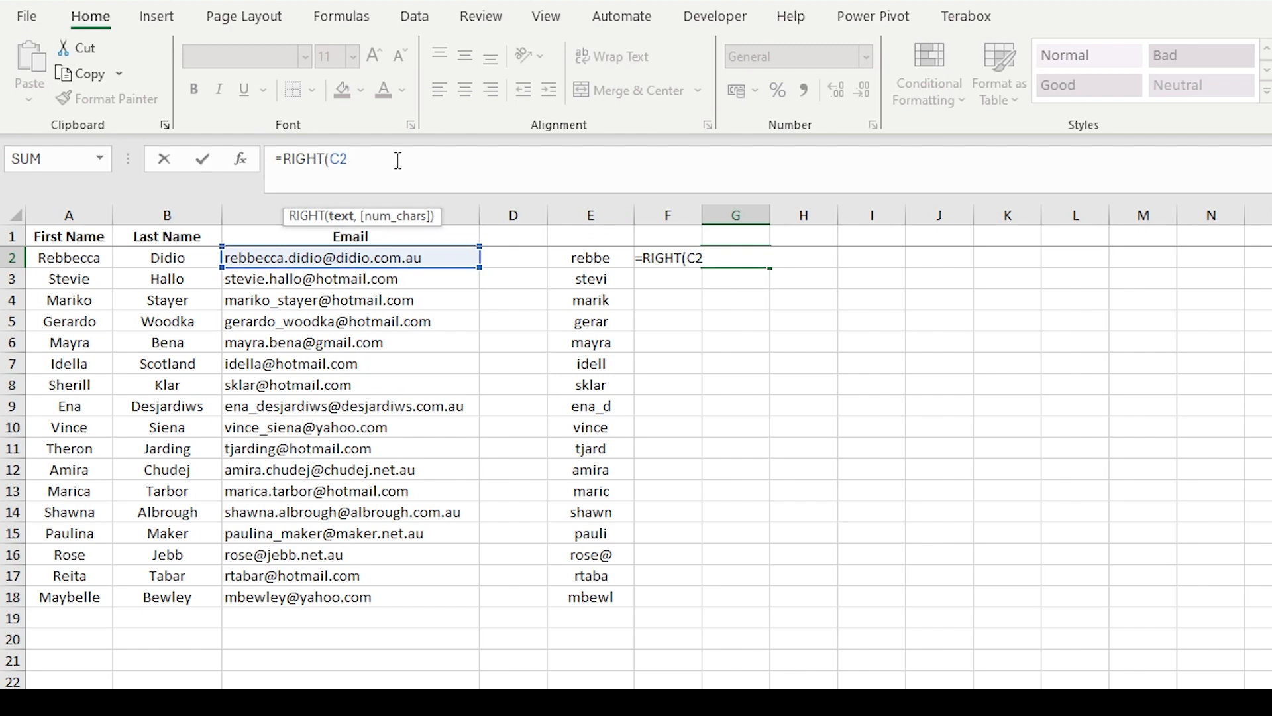
{"action": "type", "text": ","}
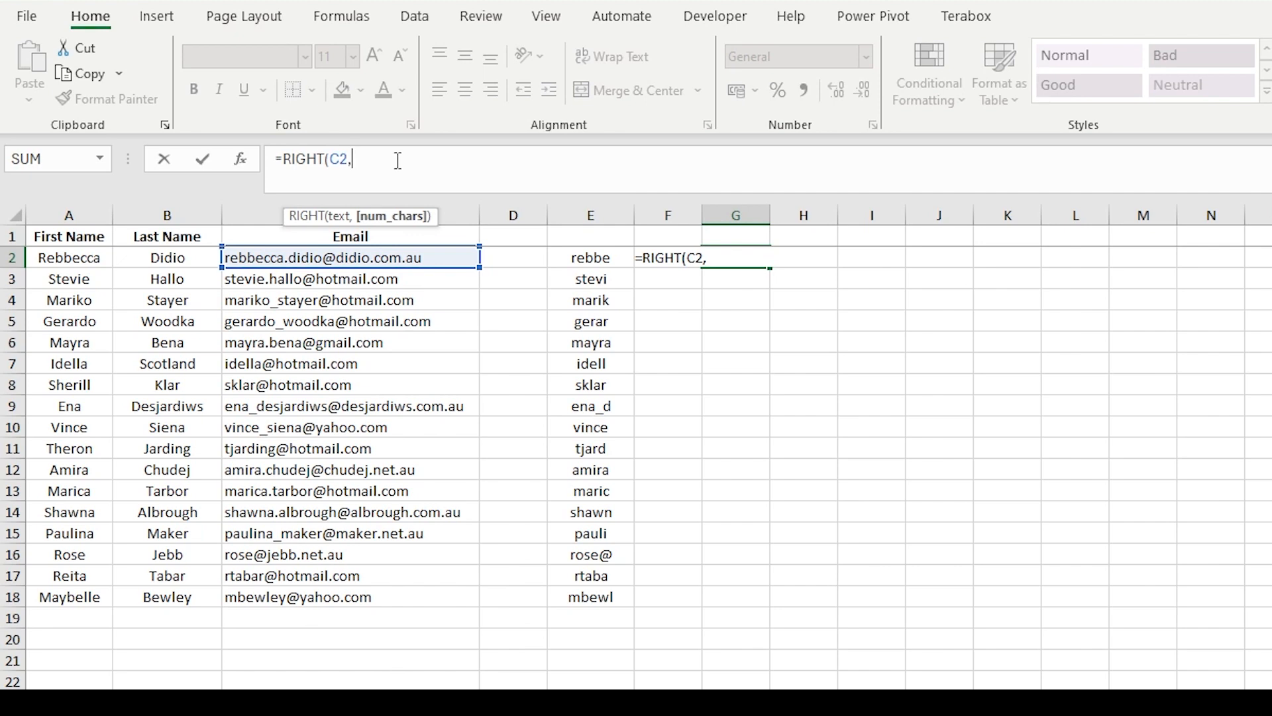
{"action": "type", "text": "5)"}
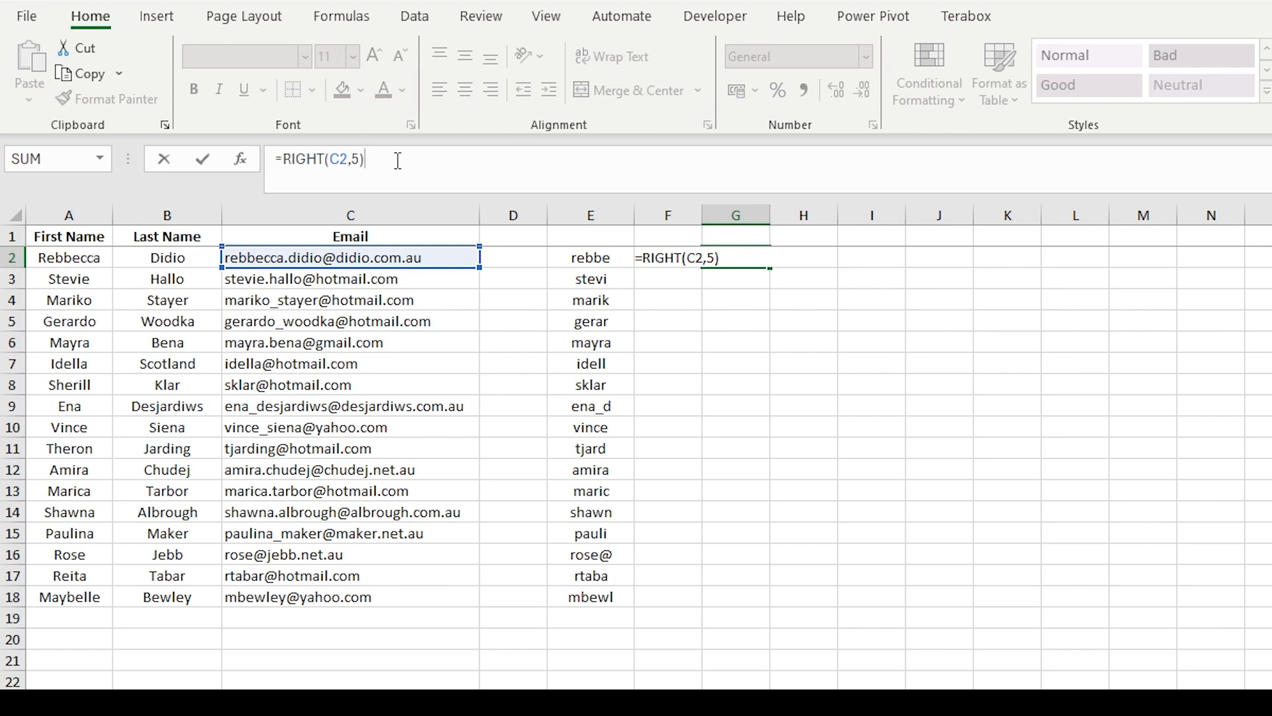
{"action": "key", "text": "Return"}
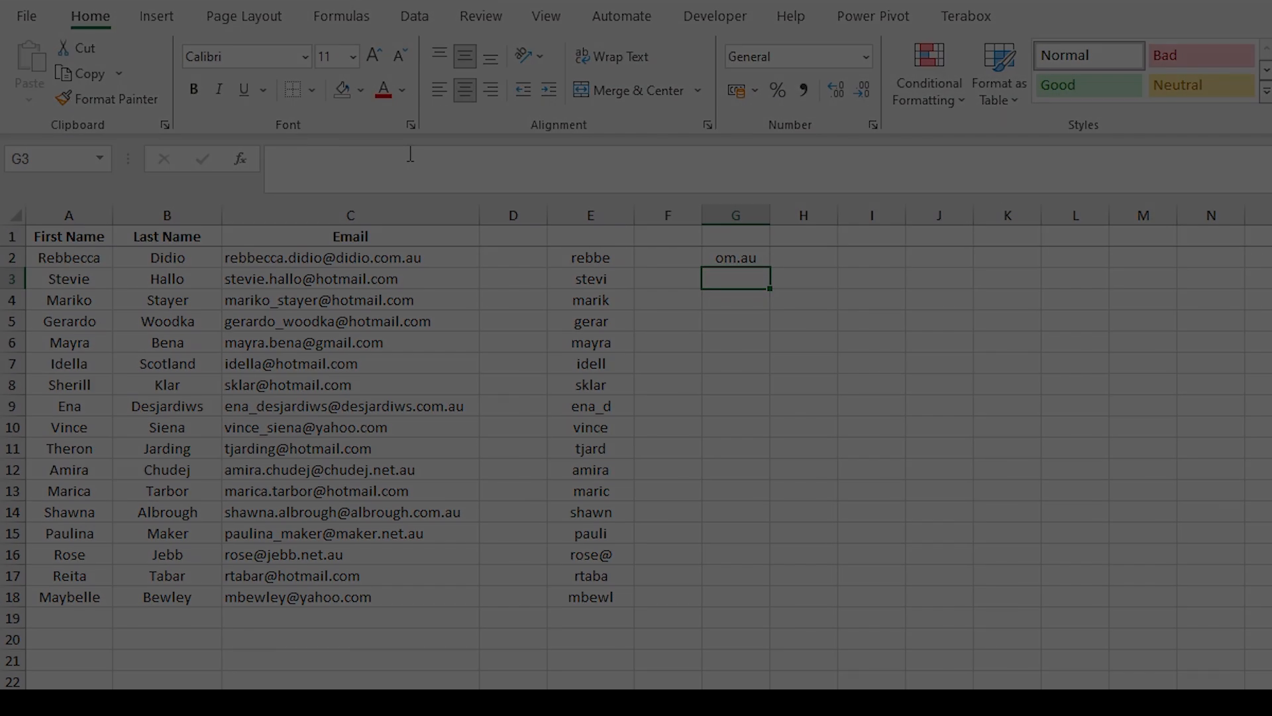
Fill the RIGHT formula from G2 down to G18, then deselect the results
{"action": "key", "text": "Up"}
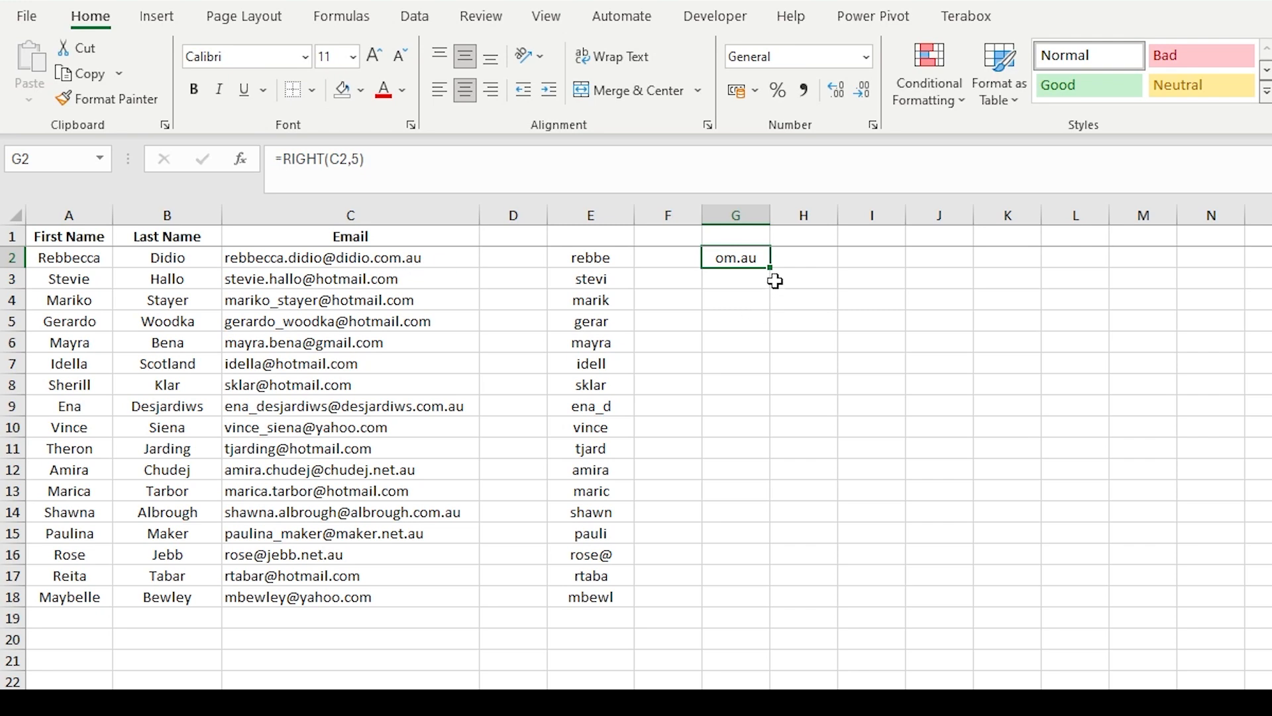
{"action": "left_click_drag", "start_coordinate": [770, 270], "coordinate": [760, 603]}
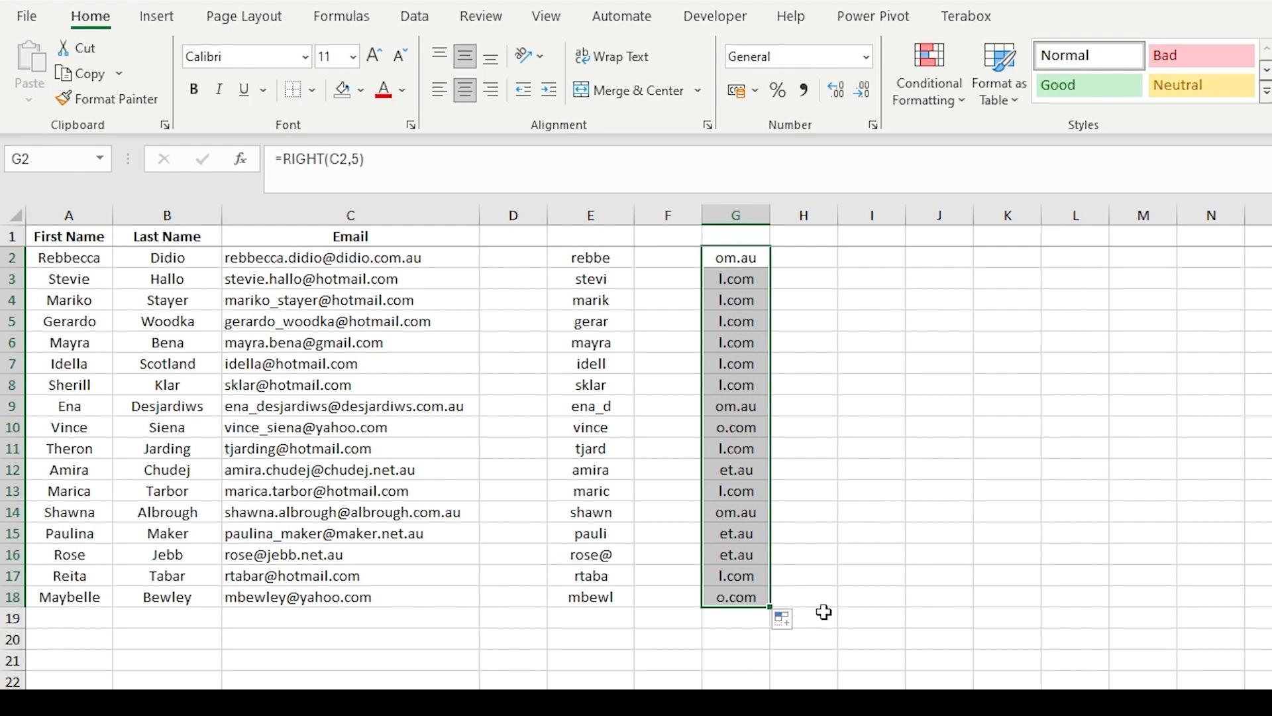
{"action": "left_click", "coordinate": [857, 602]}
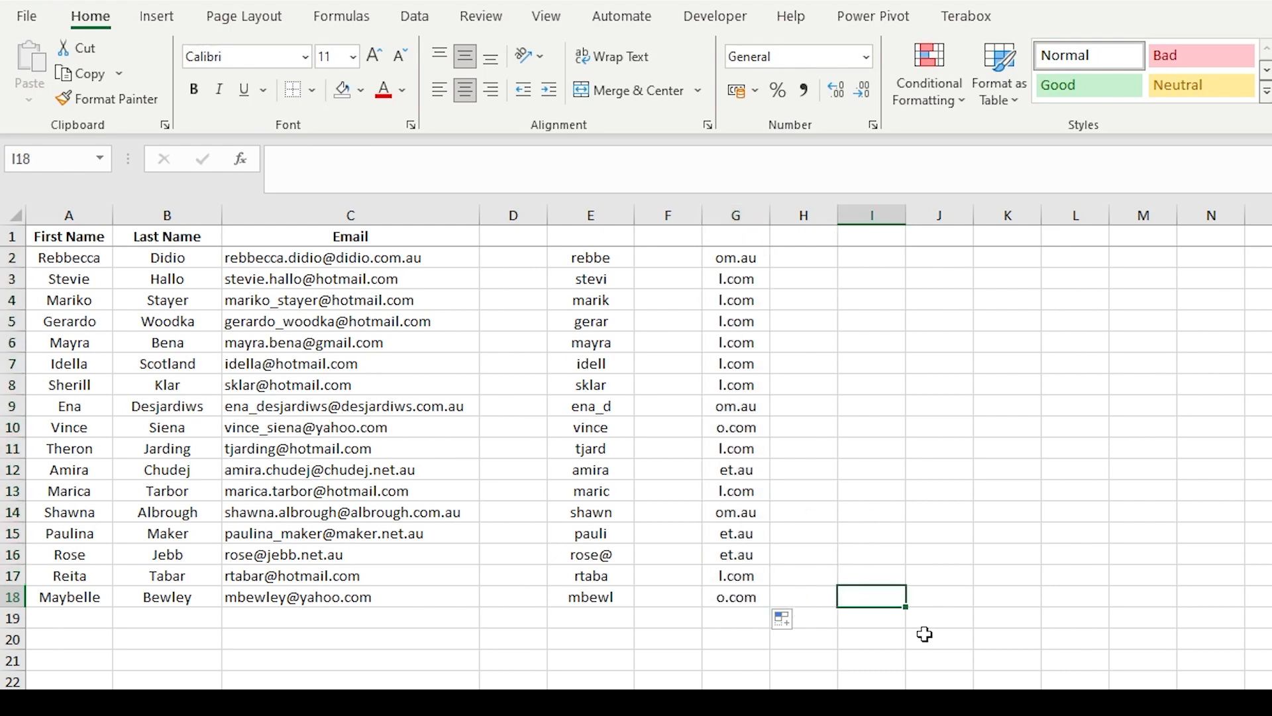
{"action": "left_click", "coordinate": [840, 654]}
{"action": "left_click", "coordinate": [608, 683]}
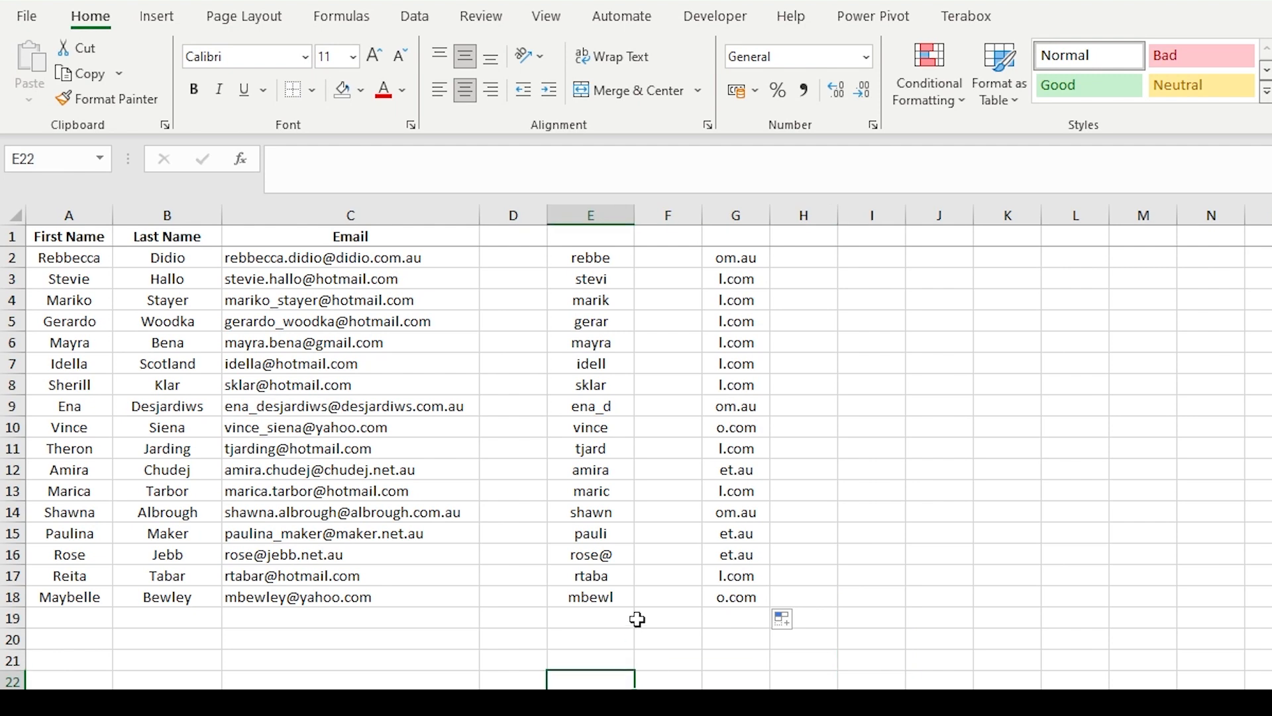